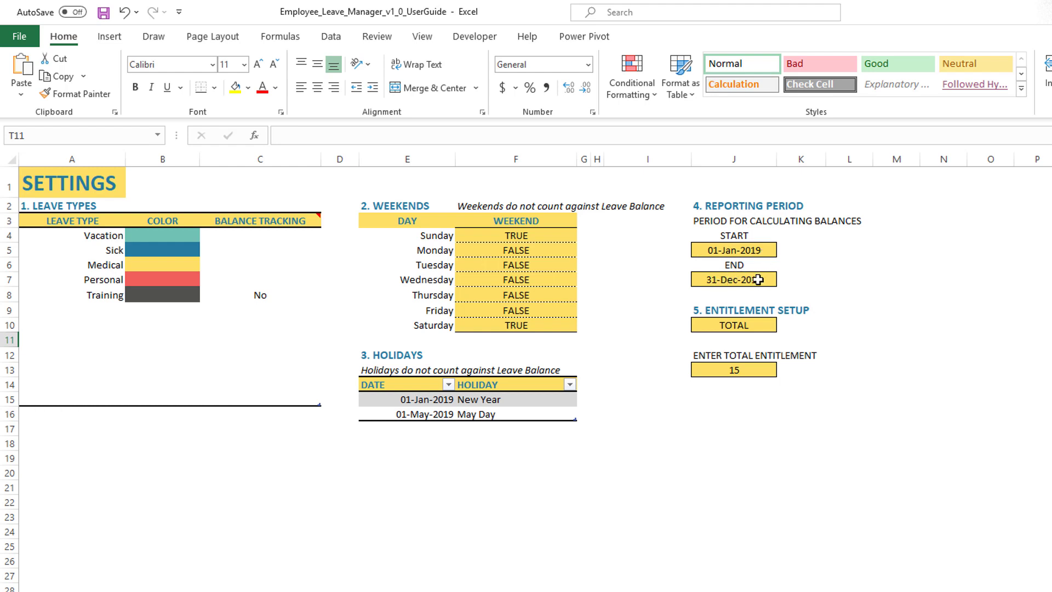
# - Enter 10/1/2019 as the reporting period END date
pyautogui.click(736, 280)
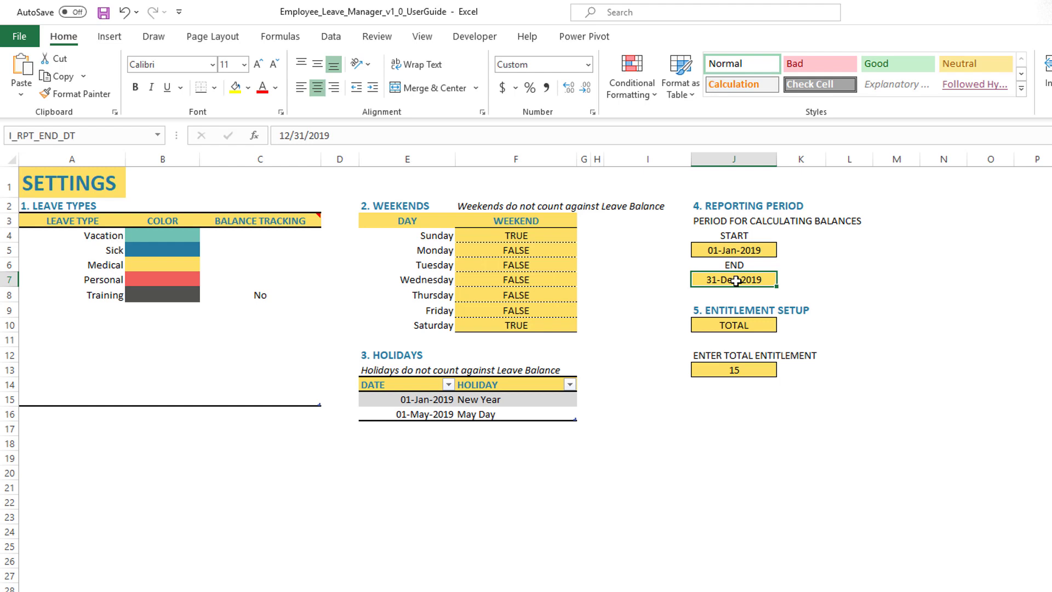
pyautogui.write('10/1/2019')
pyautogui.press('Return')
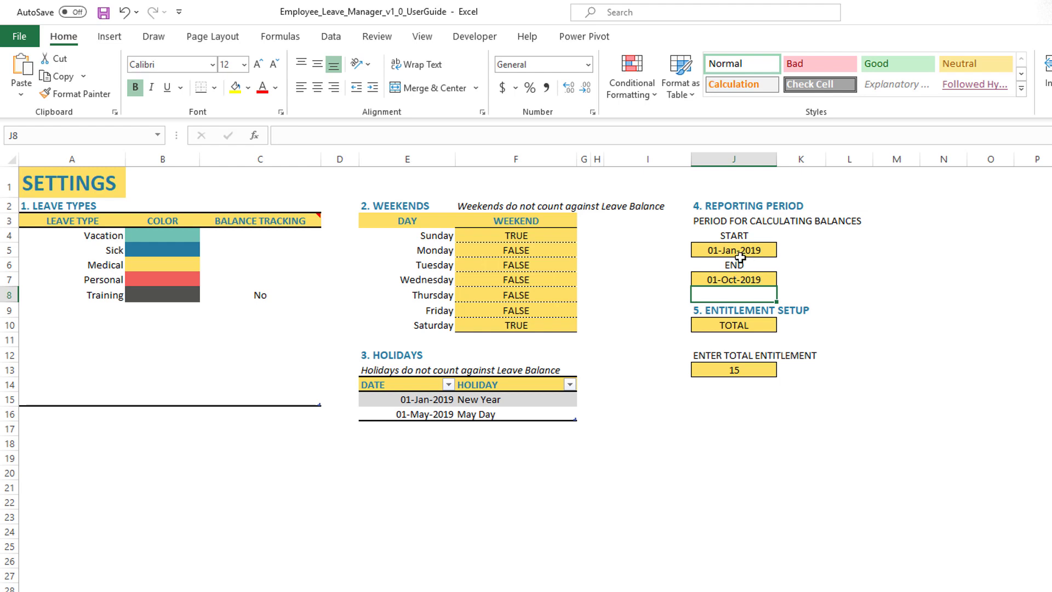
# - Change the END date to 1/1/2020 and check the stored value
pyautogui.click(739, 279)
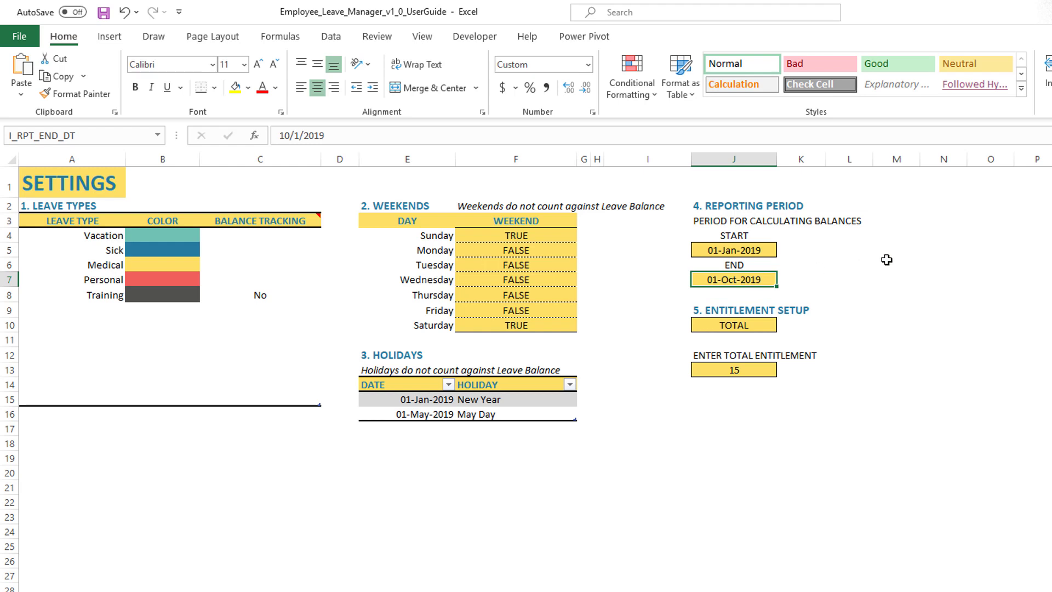
pyautogui.write('1/1/201')
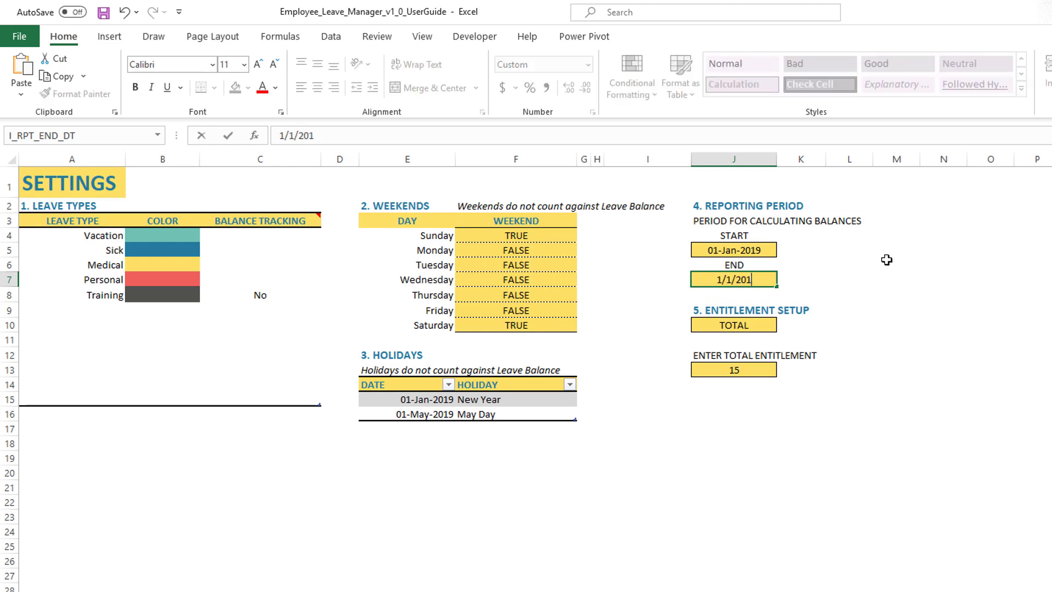
pyautogui.press('BackSpace')
pyautogui.write('20')
pyautogui.press('Return')
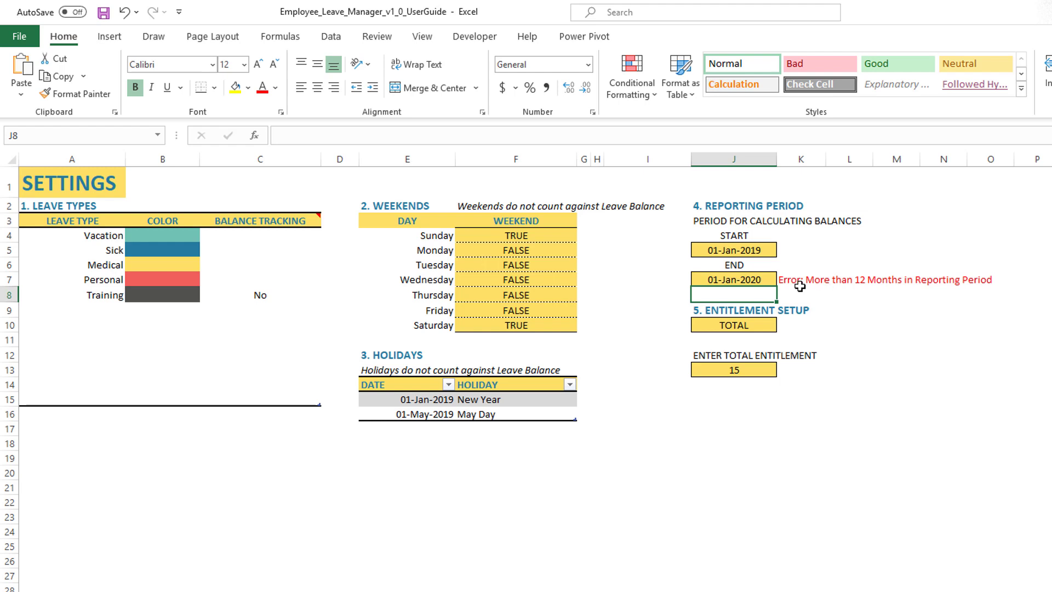
pyautogui.click(726, 276)
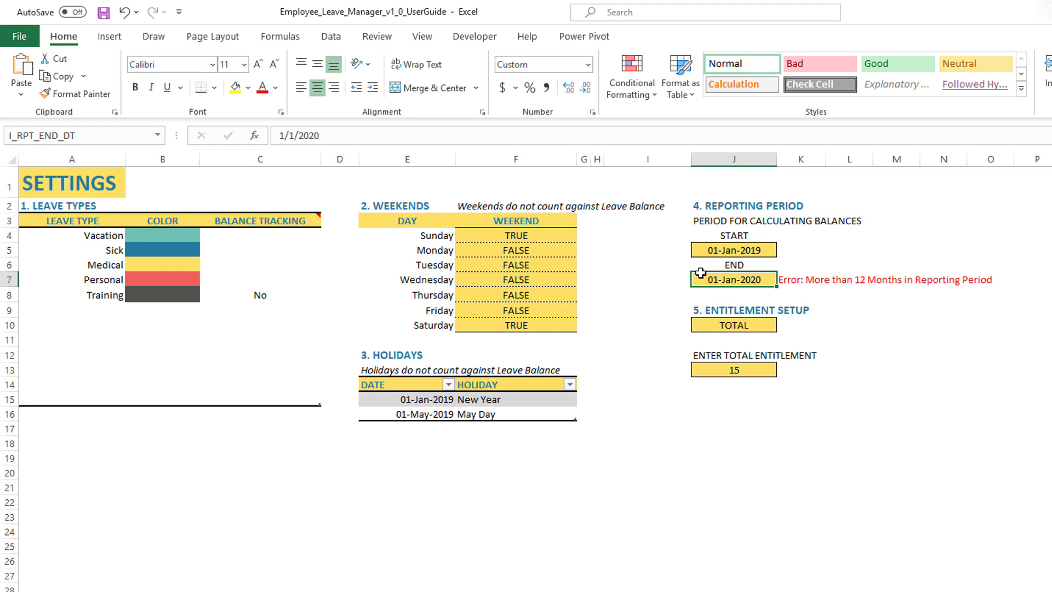
# - Set the reporting period START date to 1/1/2020
pyautogui.click(741, 250)
pyautogui.write('1/1/201')
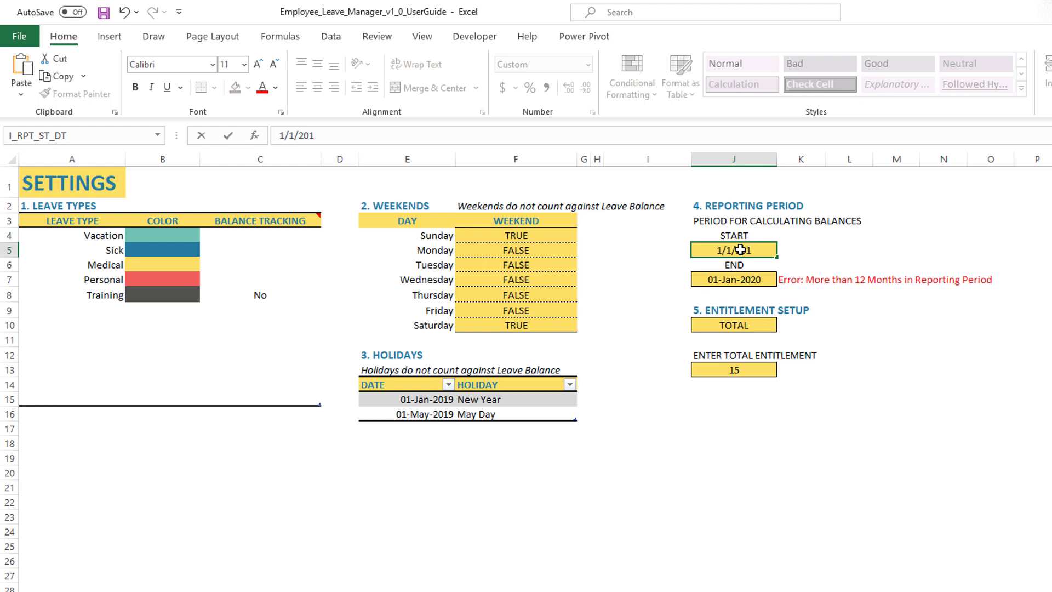
pyautogui.press('BackSpace')
pyautogui.write('2020')
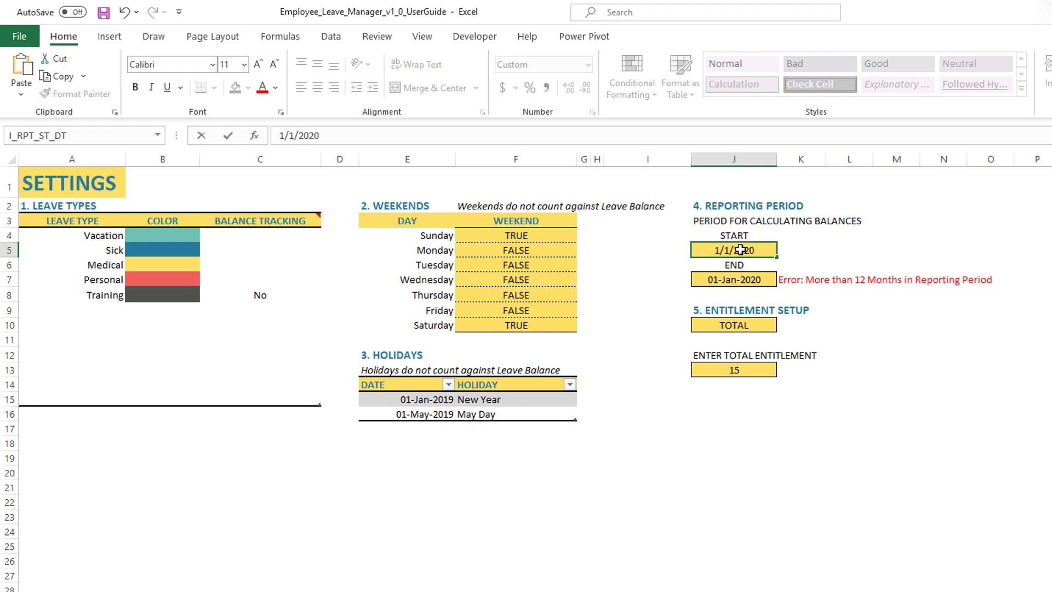
pyautogui.press('Return')
# - Set the END date to 10/1/2020
pyautogui.click(733, 280)
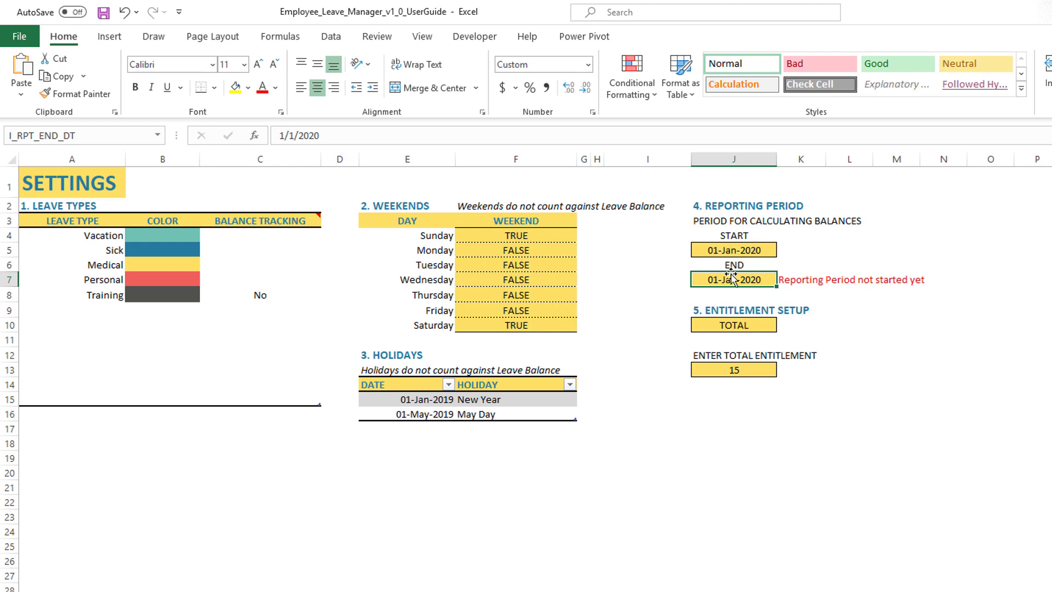
pyautogui.write('10/1/2020')
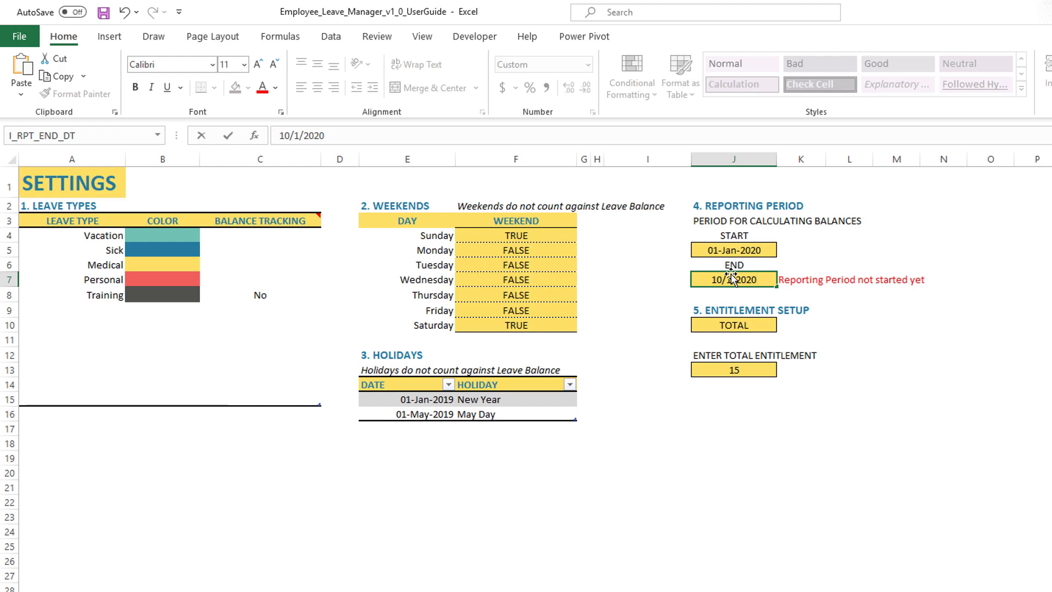
pyautogui.press('Return')
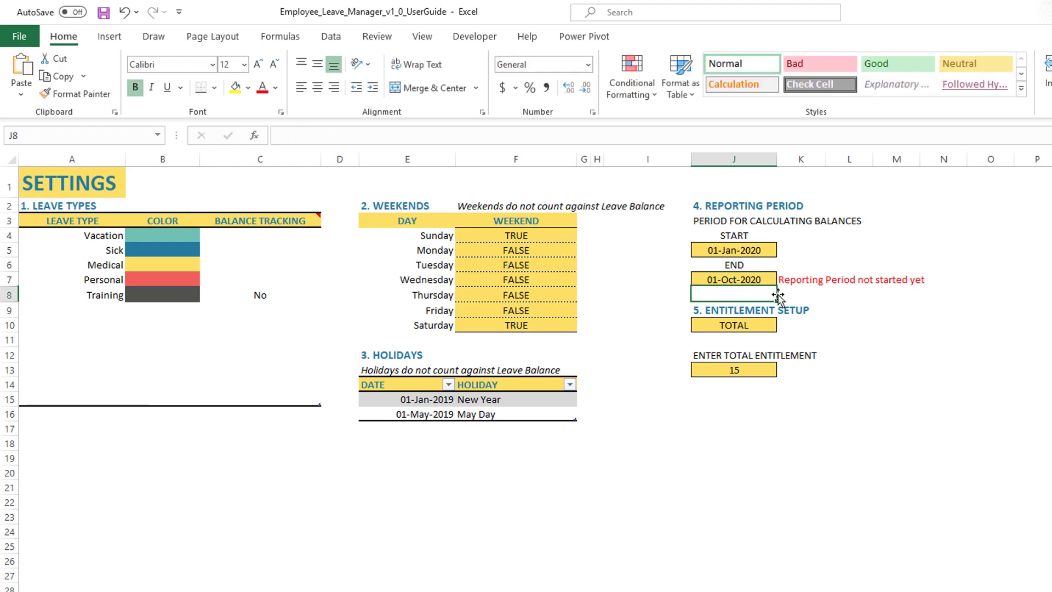
# - Enter 7/1/2019 as START and 12/31/2019 as END, then check the stored START value
pyautogui.click(749, 250)
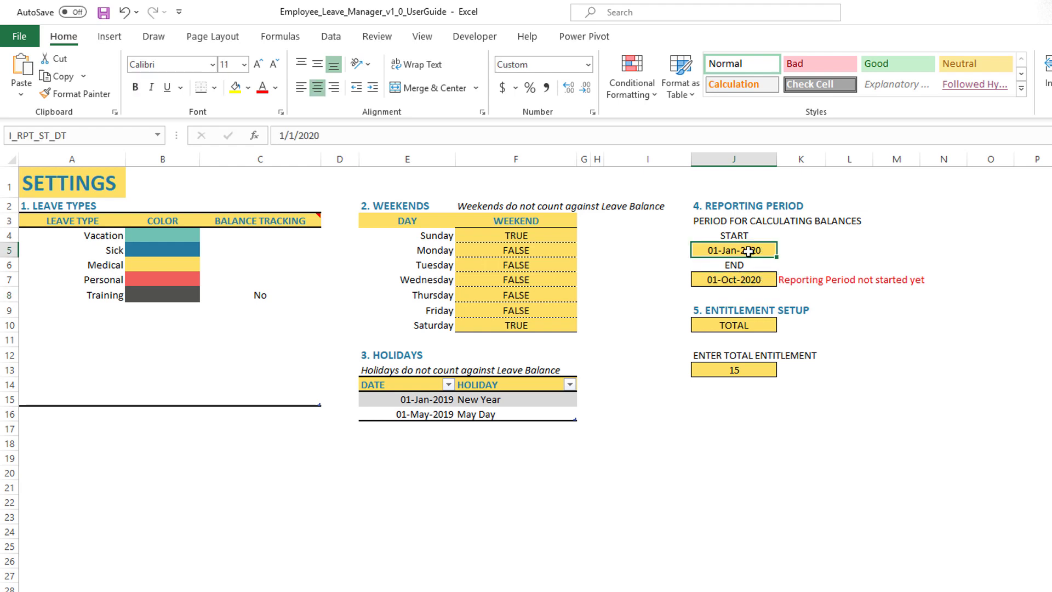
pyautogui.write('7/1/2019')
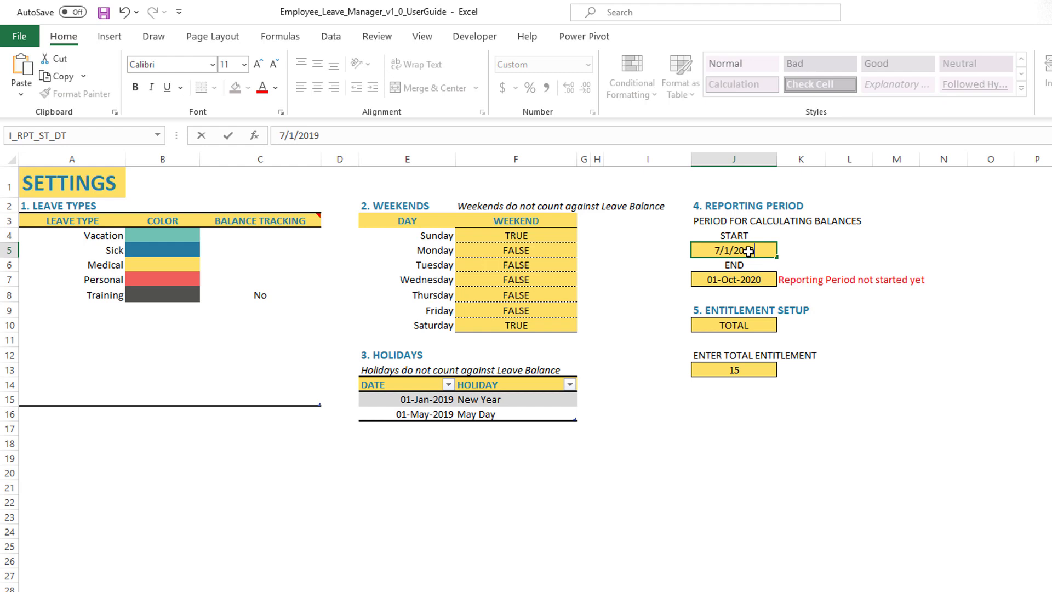
pyautogui.press('Return')
pyautogui.click(741, 281)
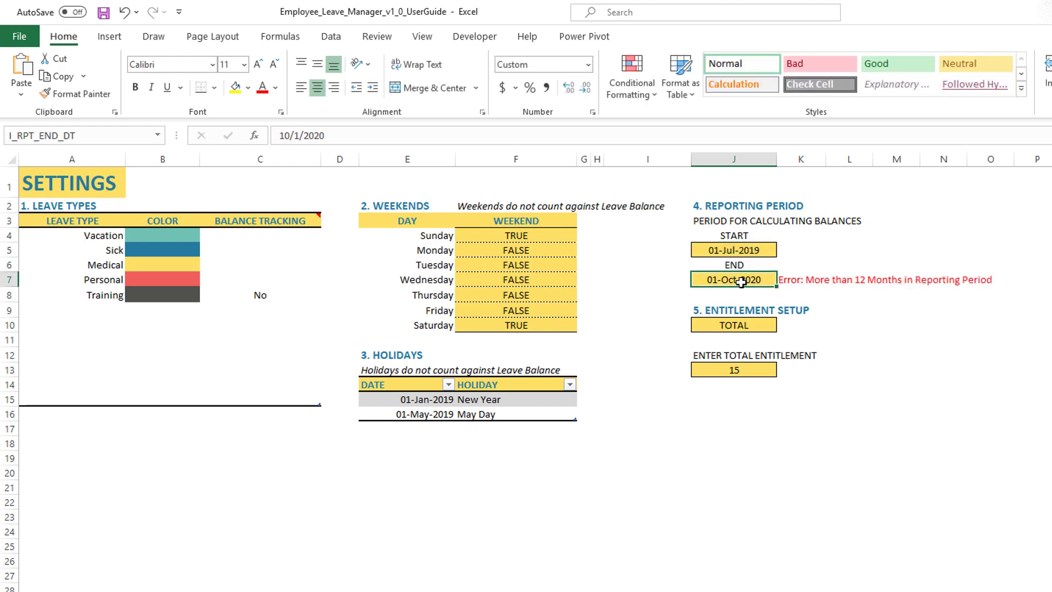
pyautogui.write('12/')
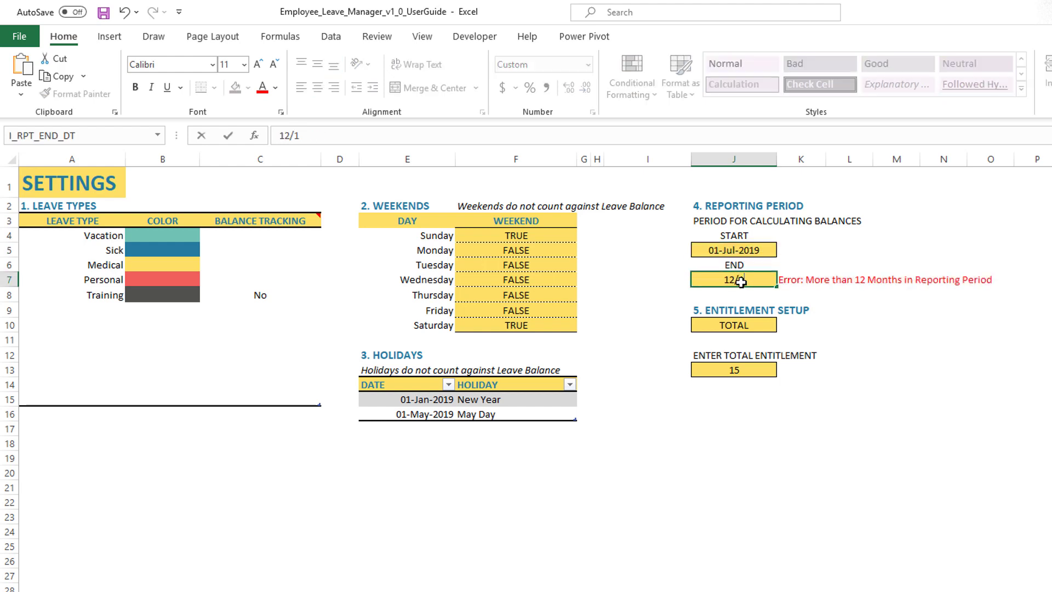
pyautogui.write('31/2019')
pyautogui.press('Return')
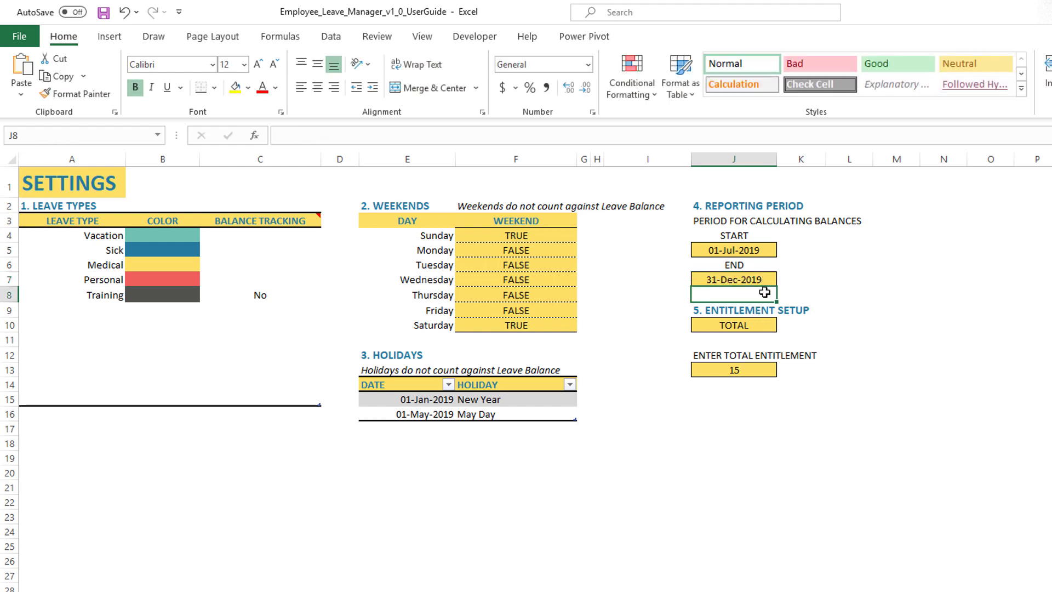
pyautogui.click(763, 250)
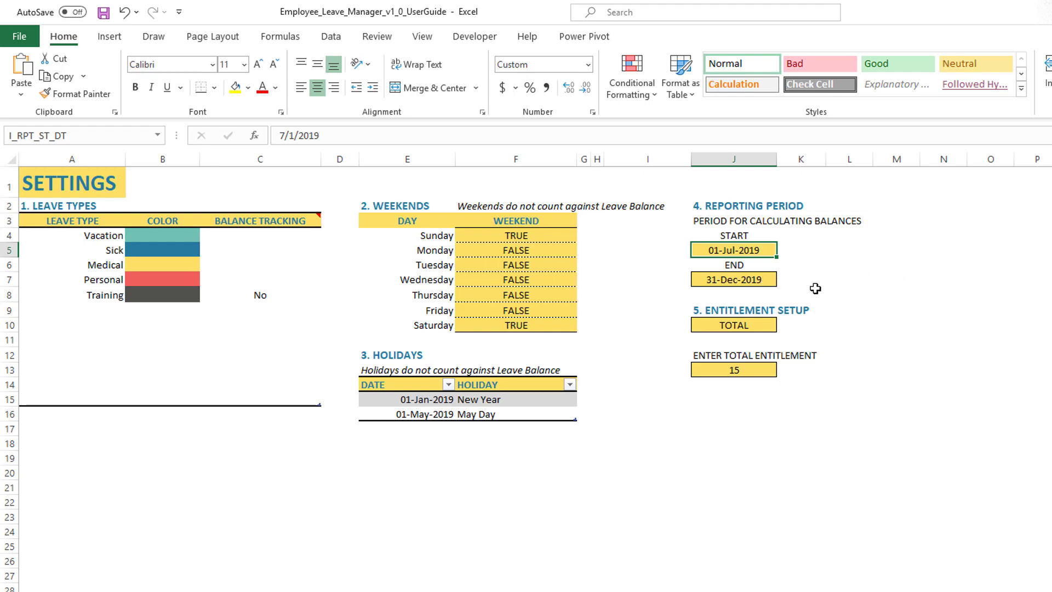
# - Enter 6/1/2019 as the END date and 1/1/2019 as the START date
pyautogui.click(766, 284)
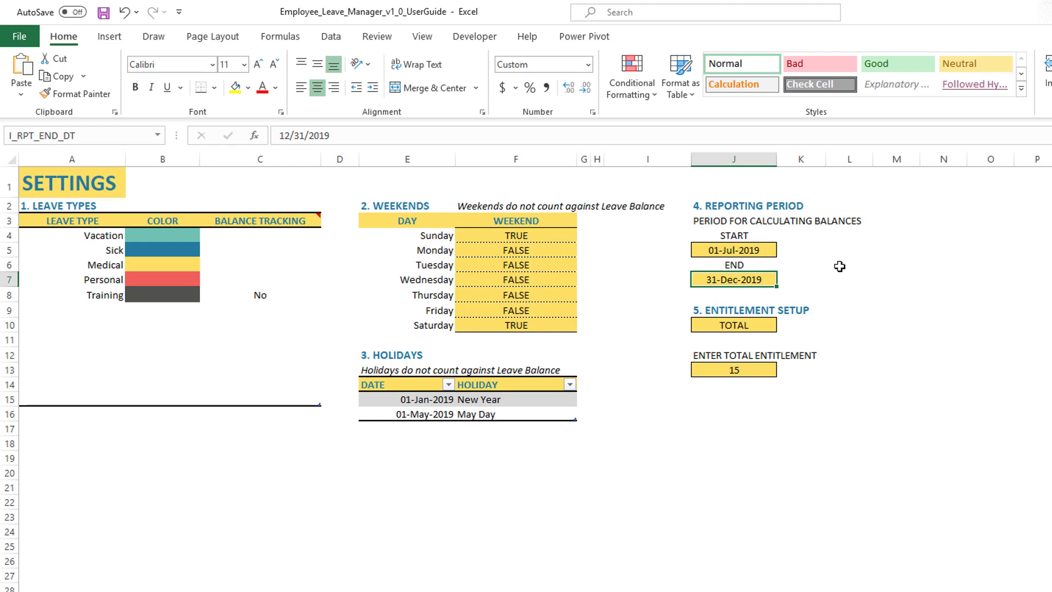
pyautogui.write('6/1/2019')
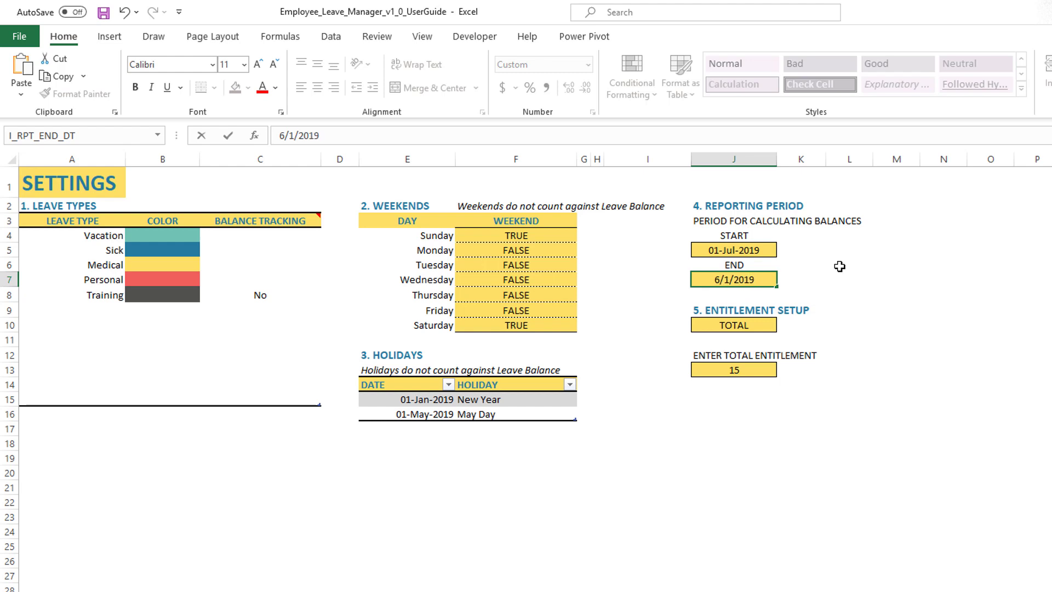
pyautogui.press('Return')
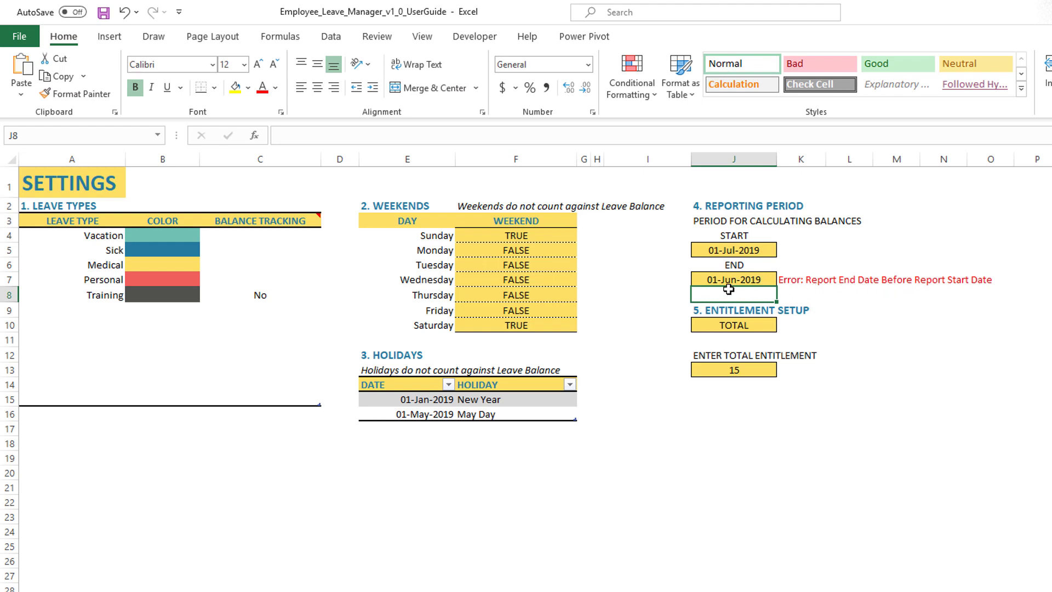
pyautogui.click(727, 252)
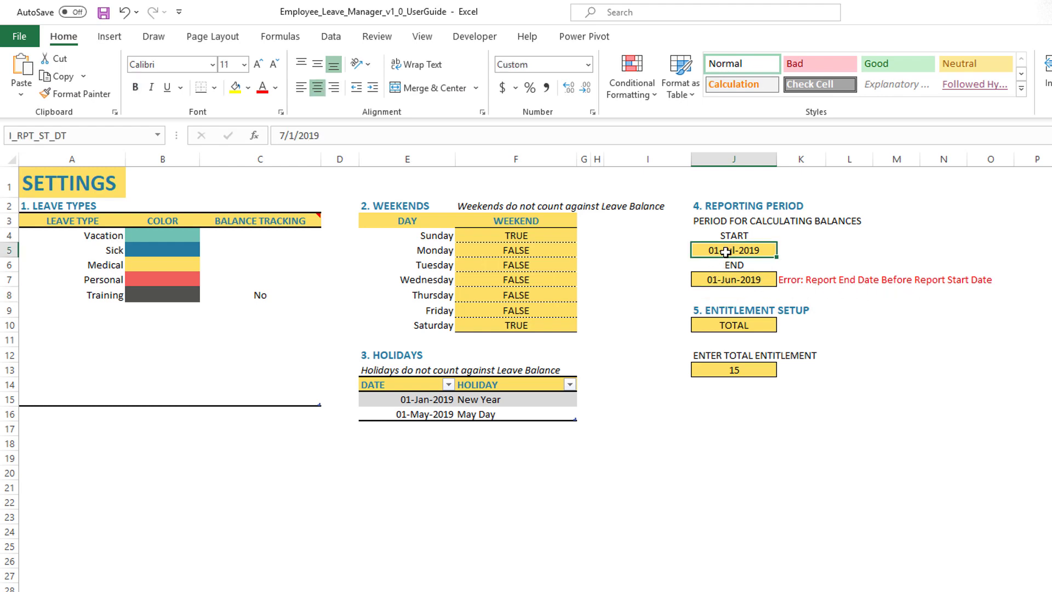
pyautogui.write('1/1/2019')
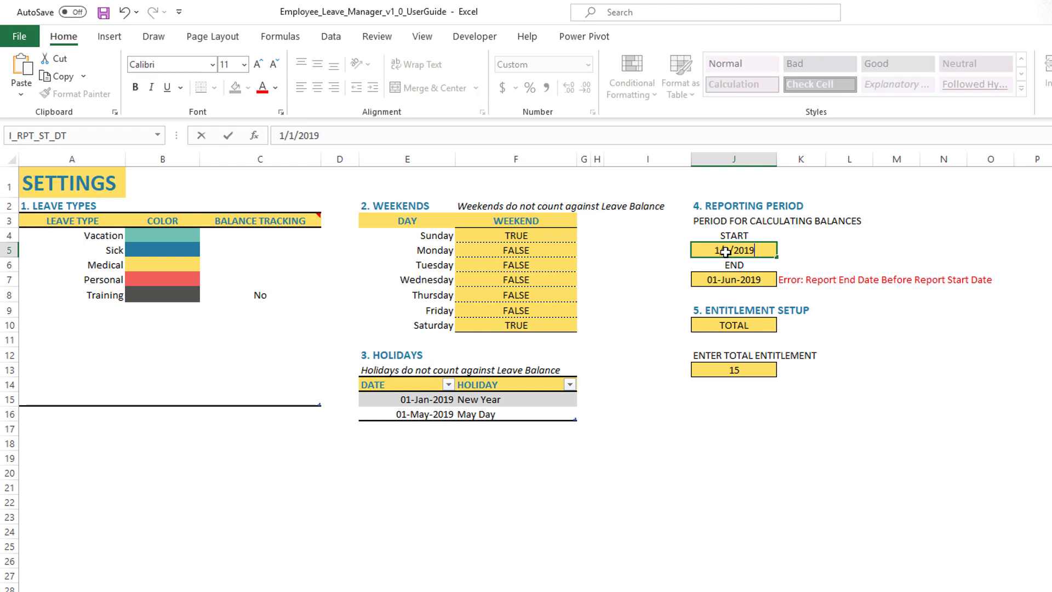
pyautogui.press('Return')
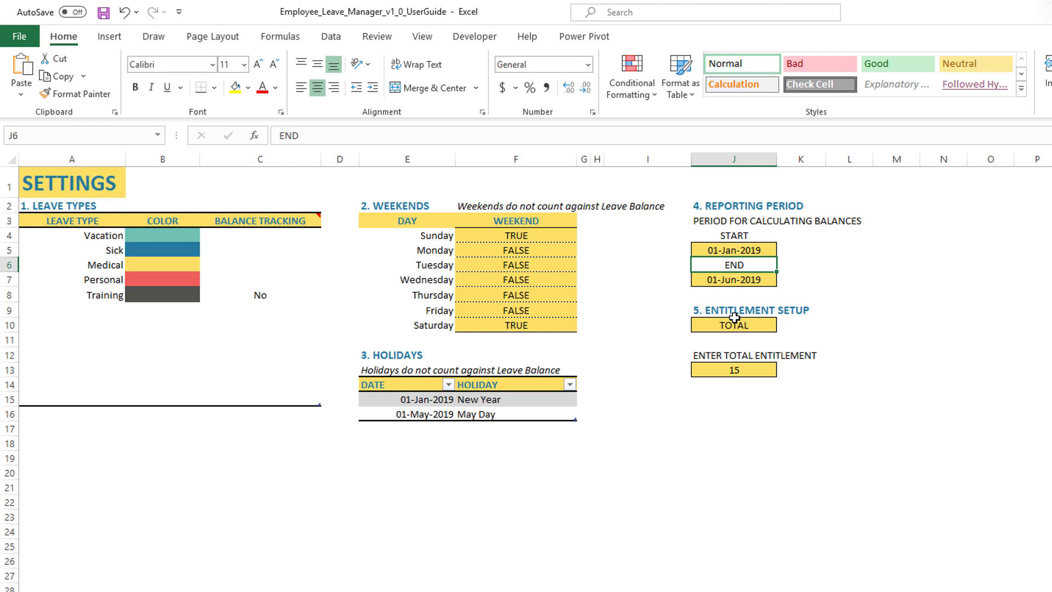
# - Set the END date to 12/31/2019, correcting an initial 12/1/2019 entry
pyautogui.click(735, 280)
pyautogui.write('12/1/2019')
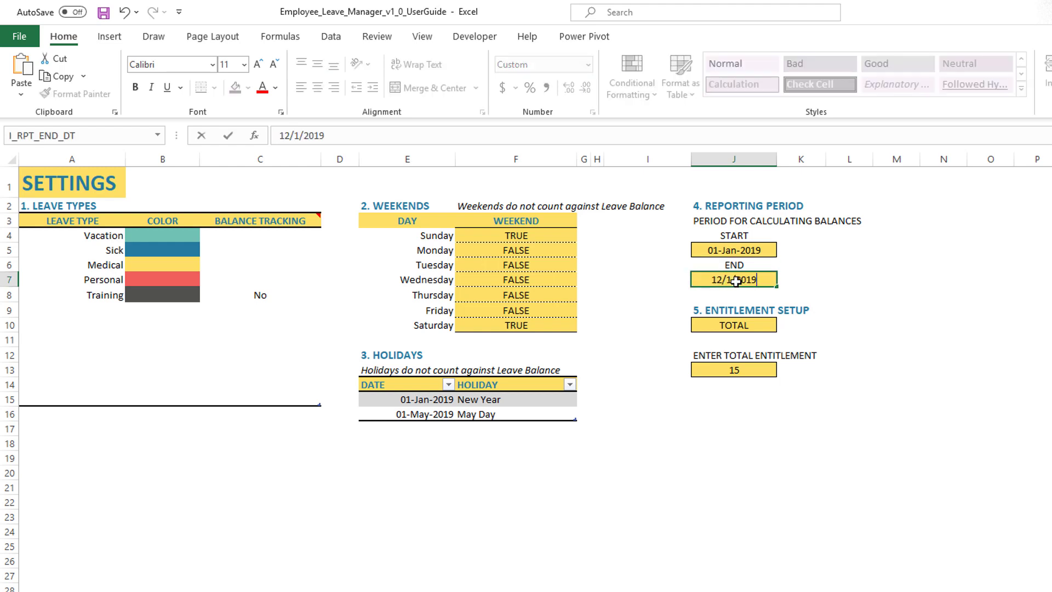
pyautogui.press('Return')
pyautogui.click(745, 277)
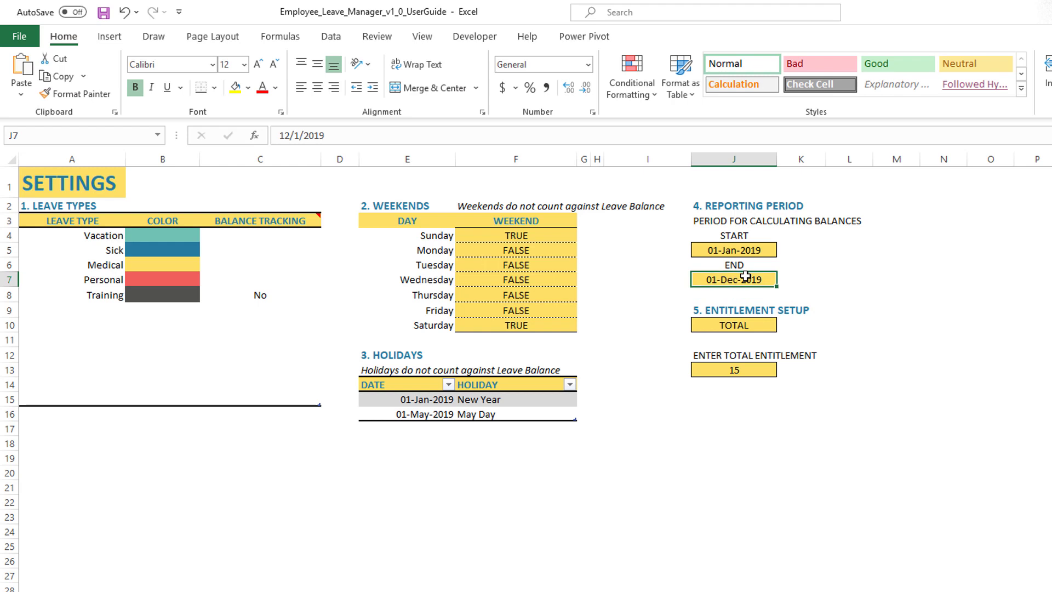
pyautogui.write('12/31/')
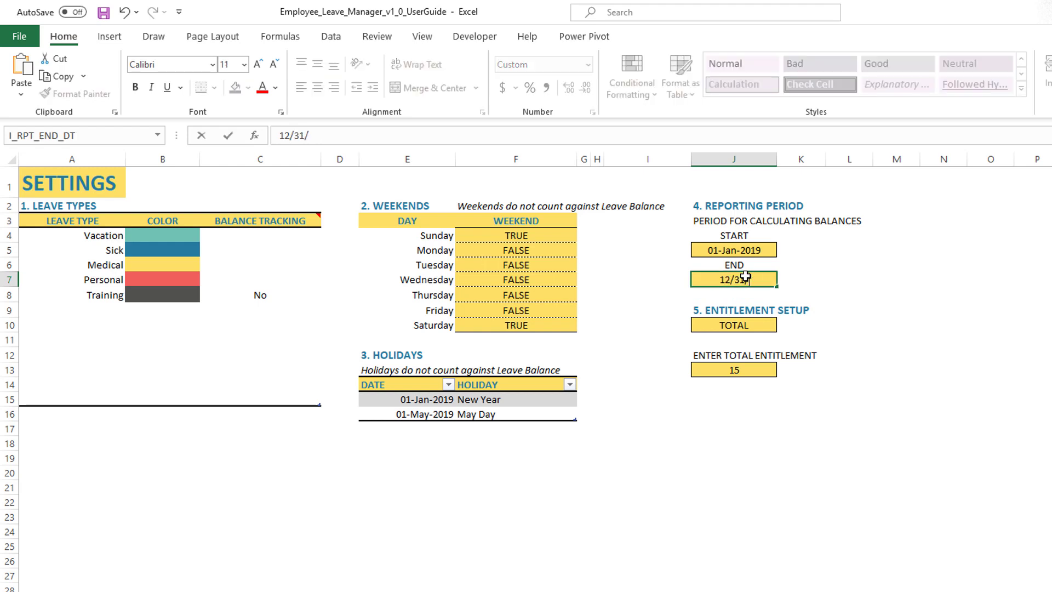
pyautogui.write('2019')
pyautogui.press('Return')
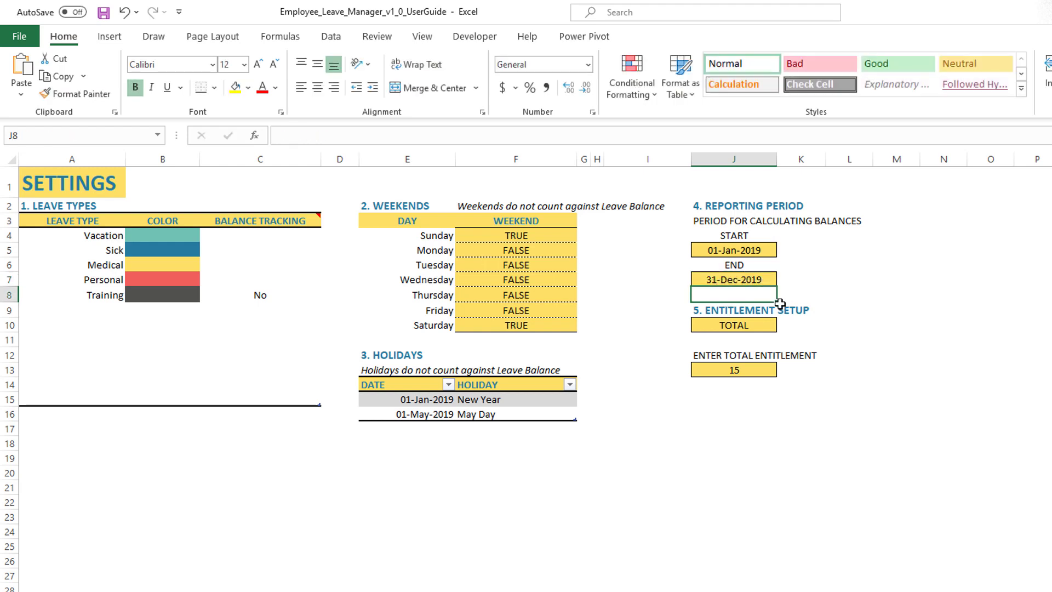
pyautogui.click(768, 328)
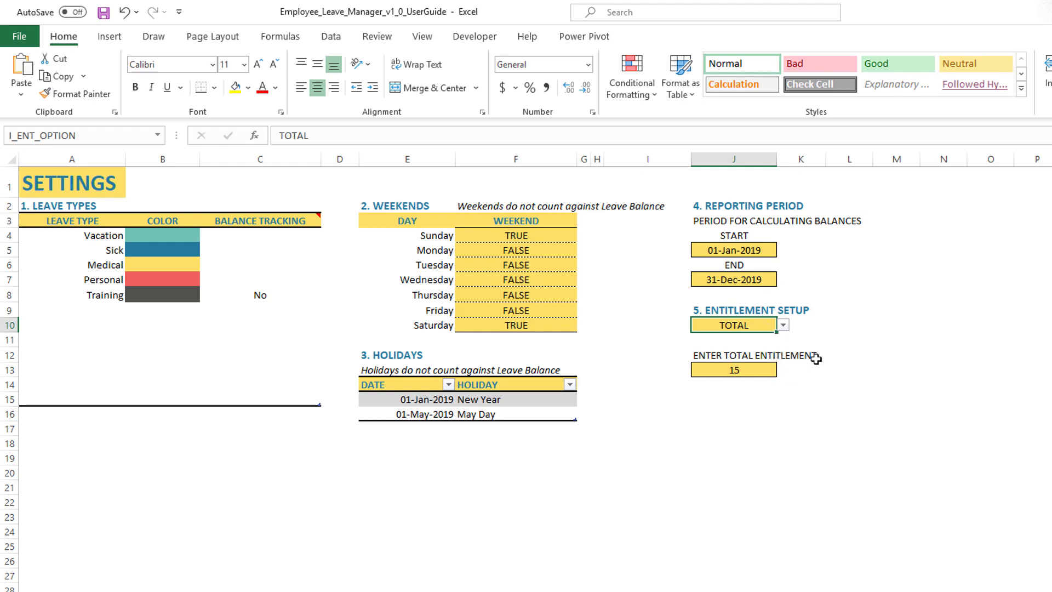
# - Enter 20 as the total entitlement in J13, replacing 15
pyautogui.click(765, 375)
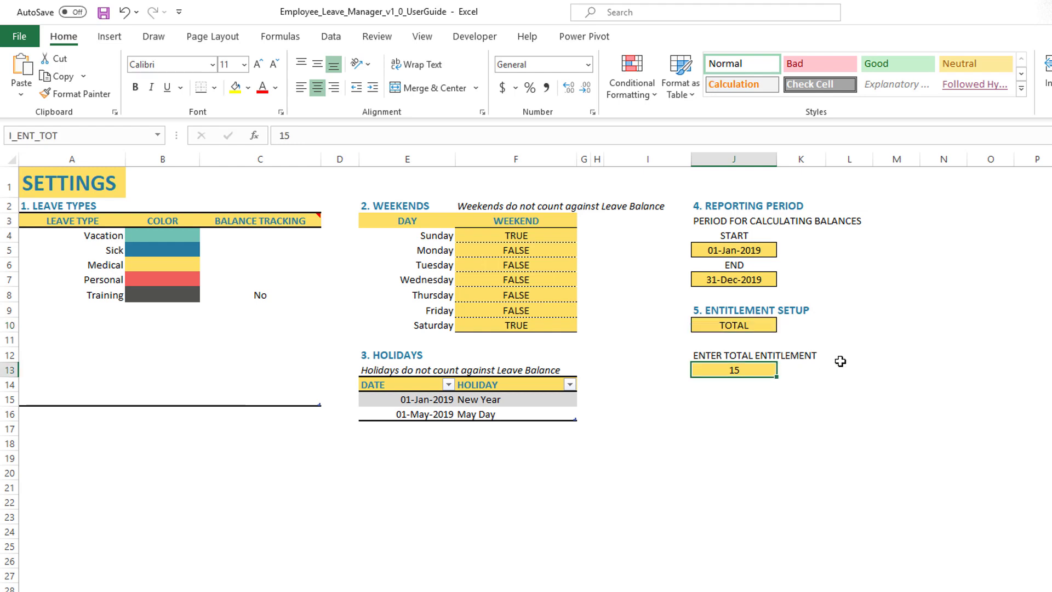
pyautogui.write('20')
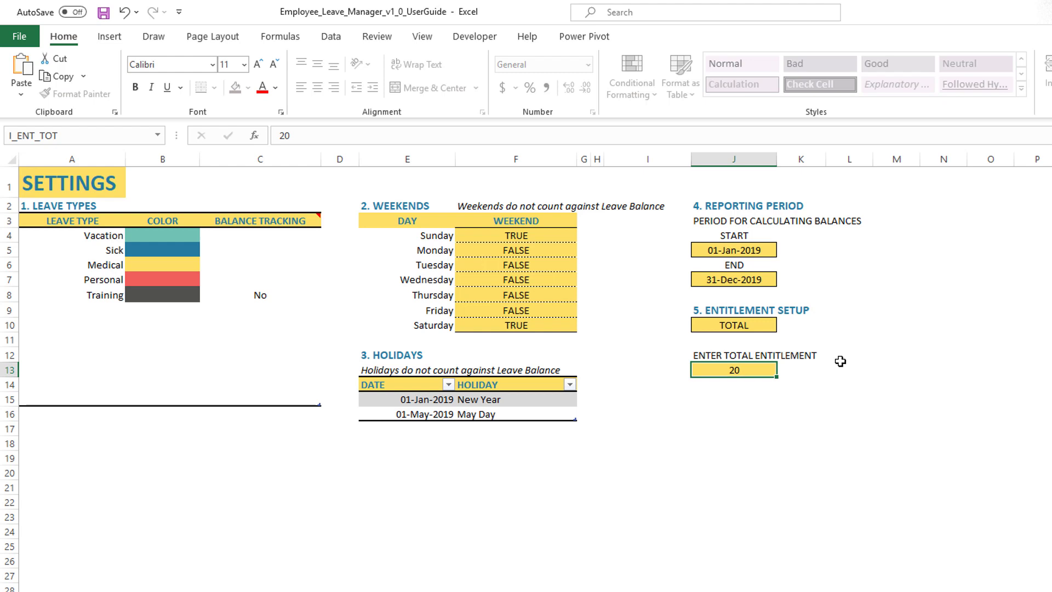
pyautogui.press('Return')
pyautogui.click(840, 362)
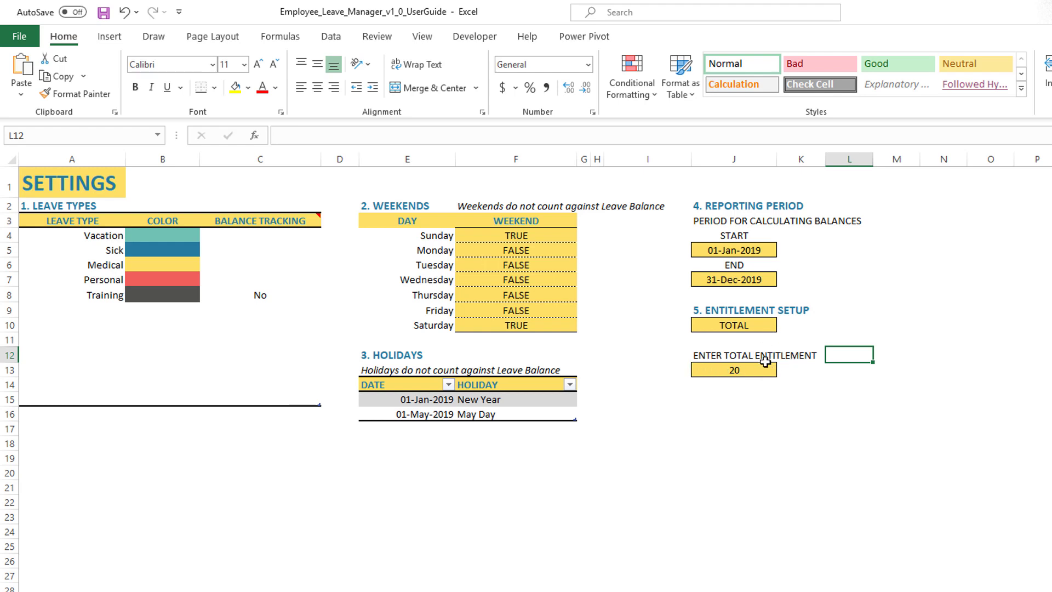
pyautogui.click(767, 328)
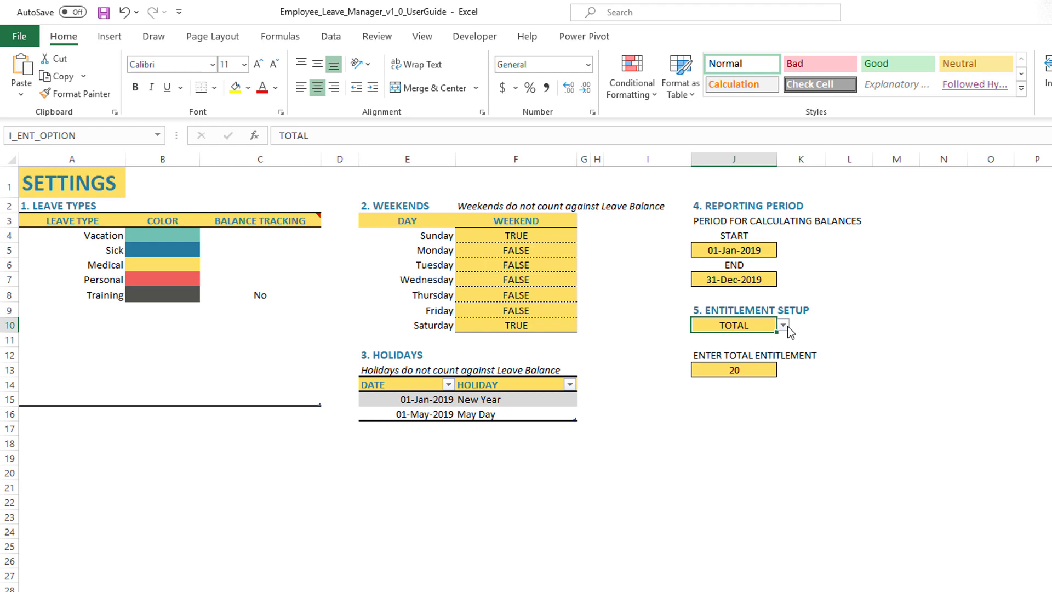
# - Choose PER LEAVE TYPE and enter 5 entitled days for Personal leave
pyautogui.click(787, 328)
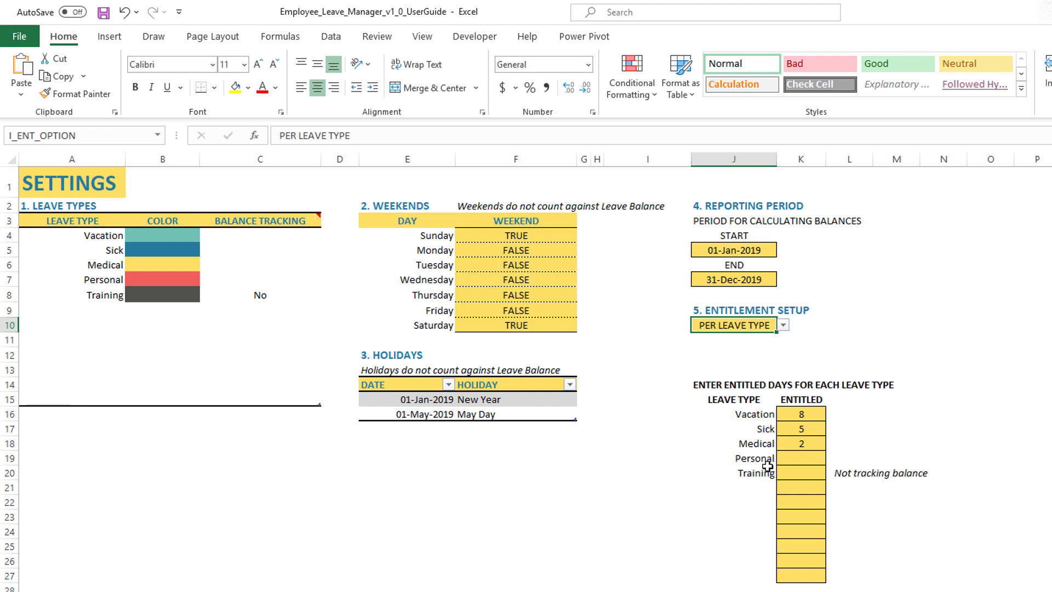
pyautogui.click(803, 414)
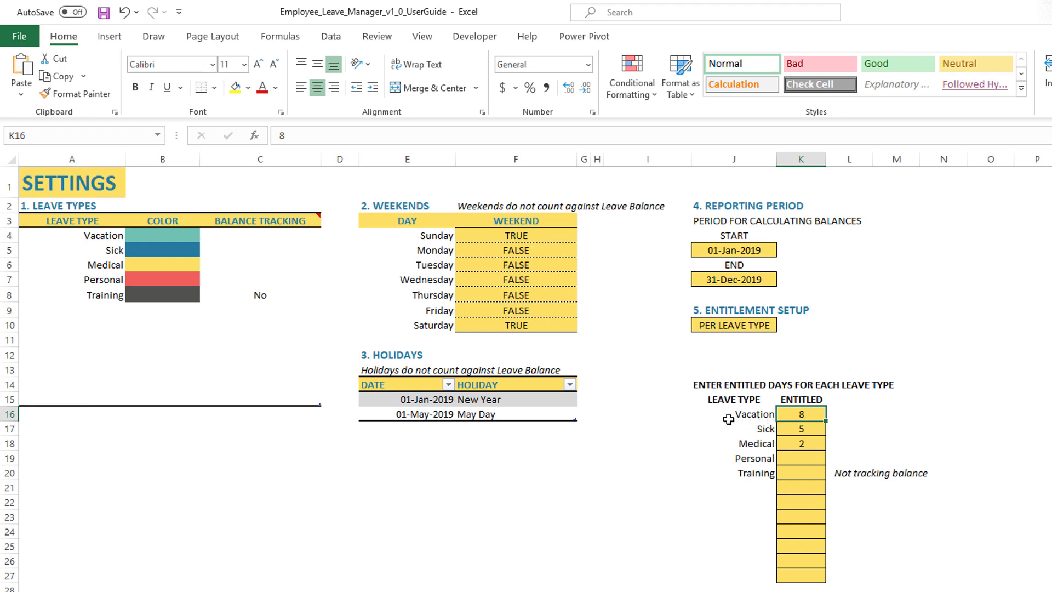
pyautogui.press('Down')
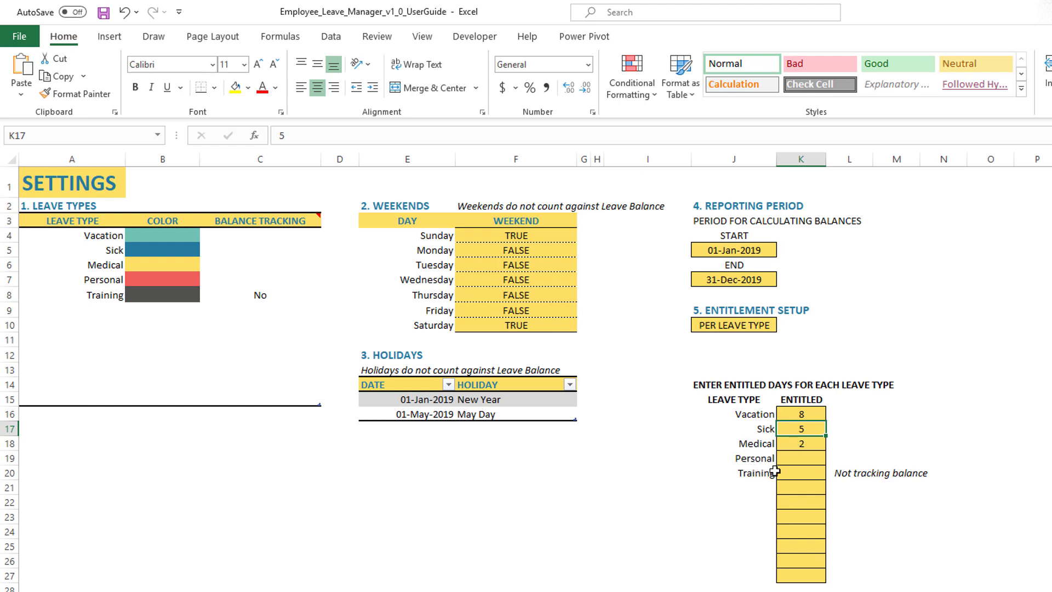
pyautogui.press('Down')
pyautogui.press('Down')
pyautogui.write('5')
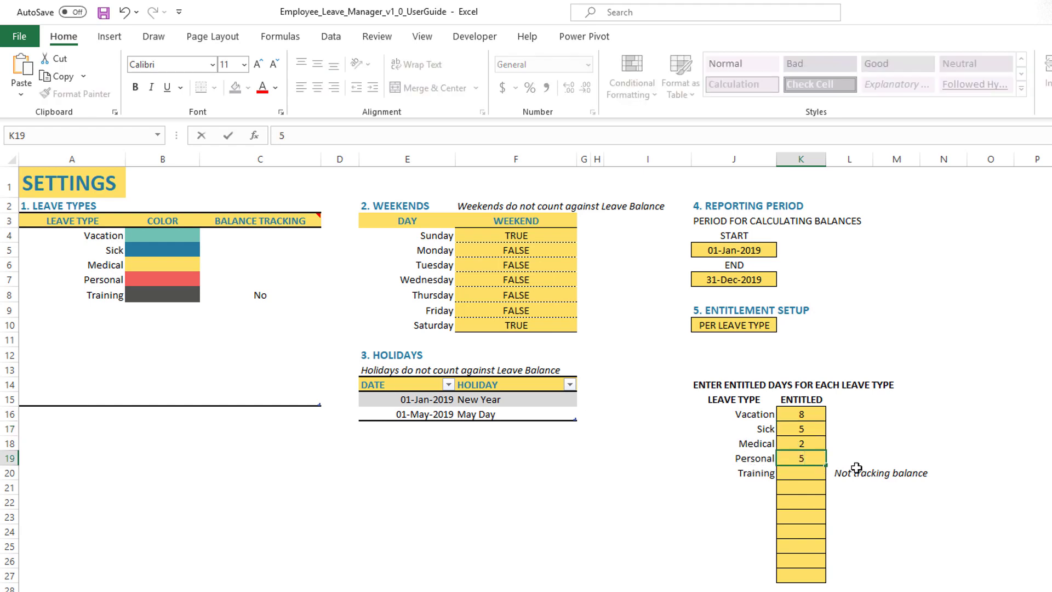
pyautogui.press('Return')
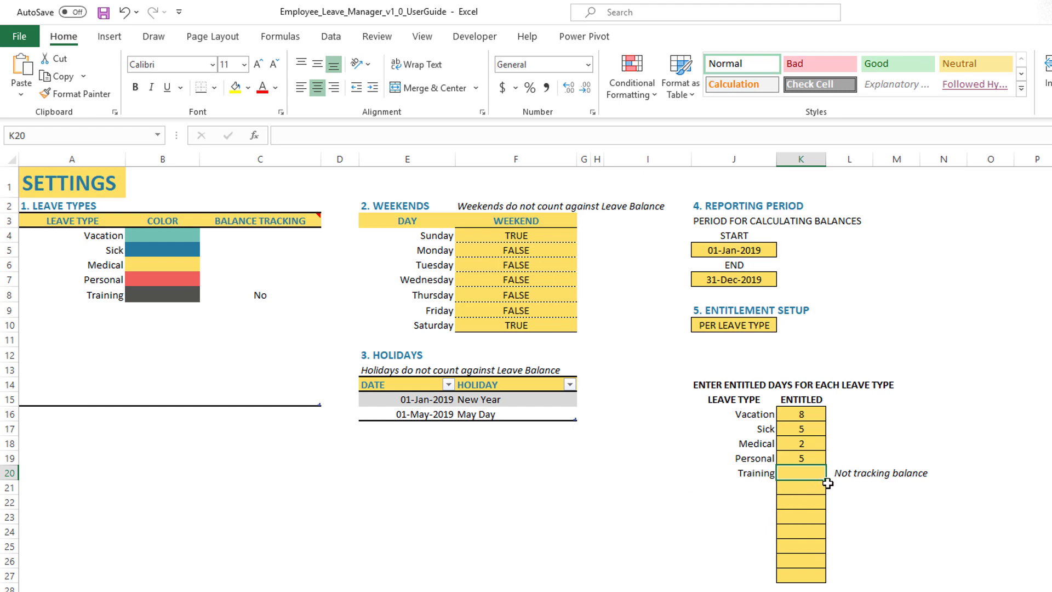
# - Enter 0 entitled days for Training and review the entitlement setup choices
pyautogui.write('0')
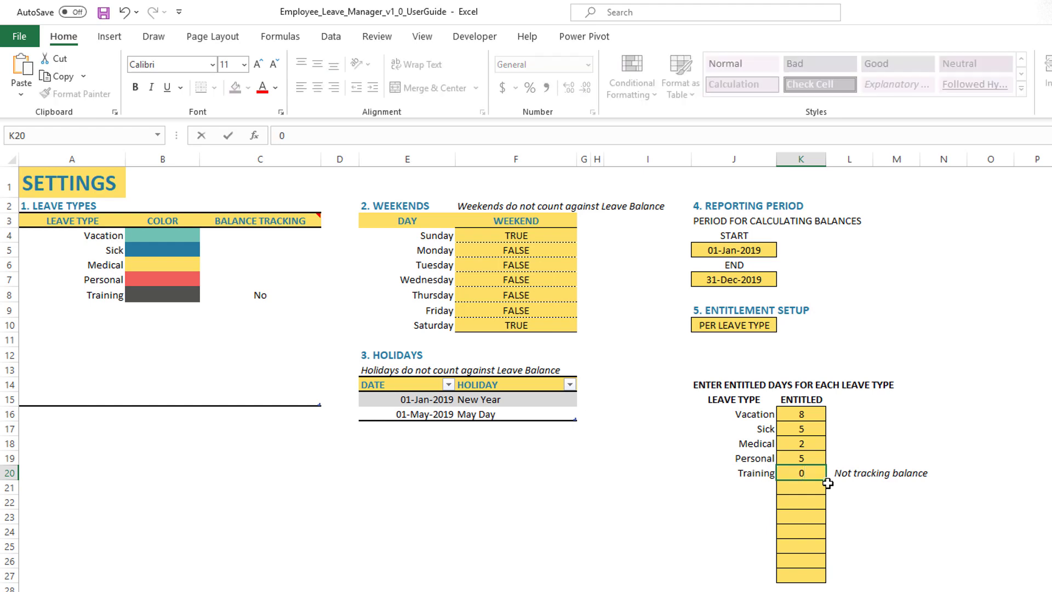
pyautogui.press('Return')
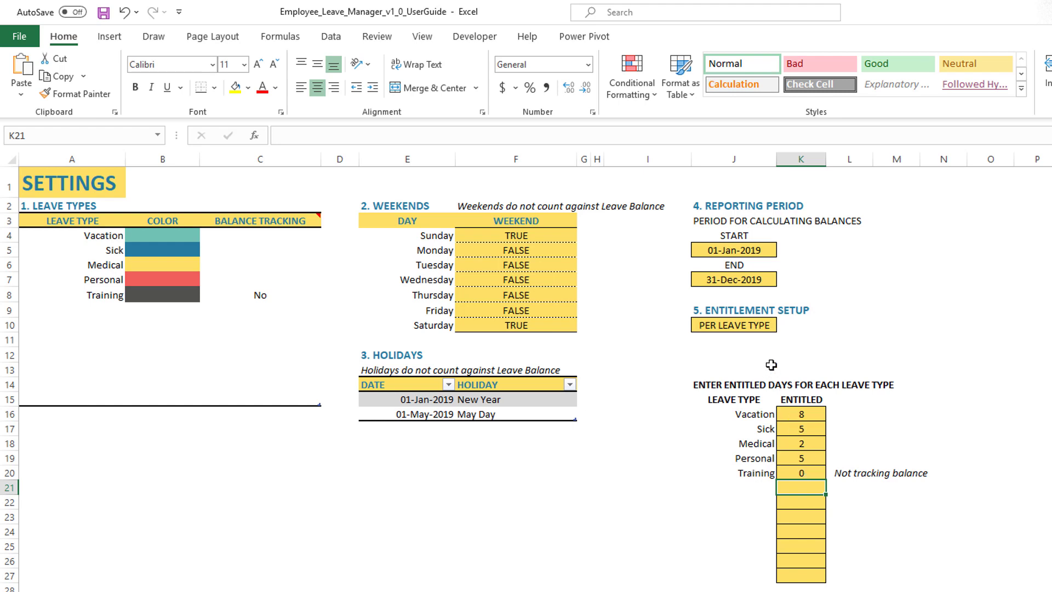
pyautogui.click(765, 327)
pyautogui.click(783, 325)
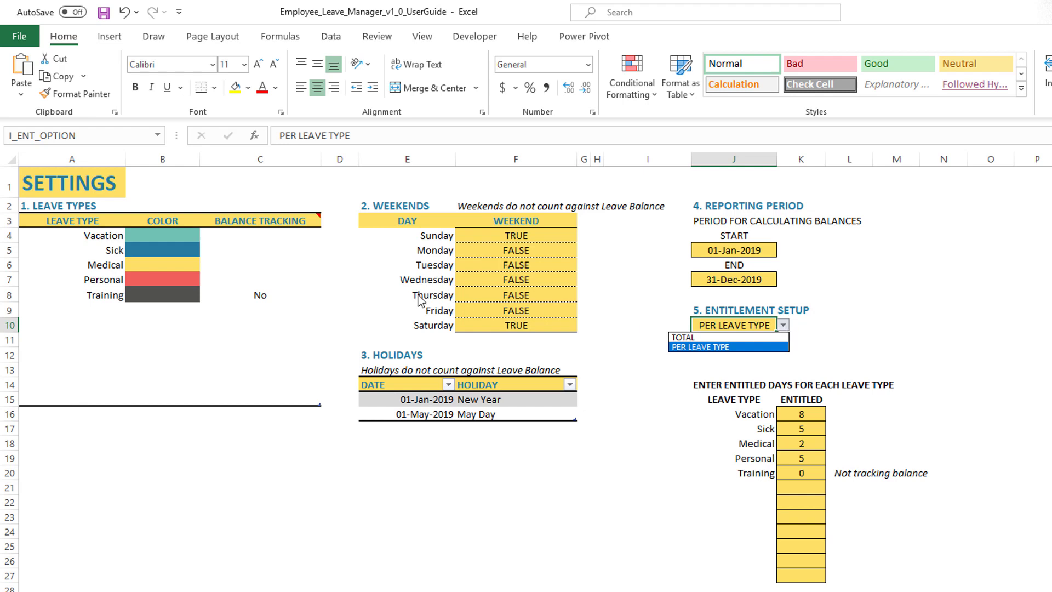
pyautogui.press('Escape')
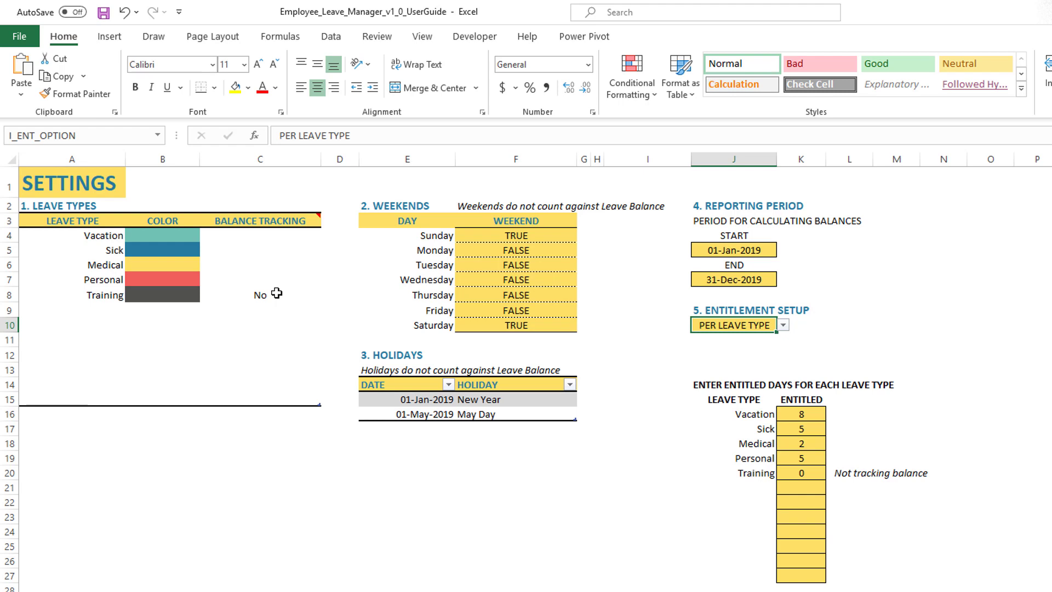
pyautogui.click(788, 328)
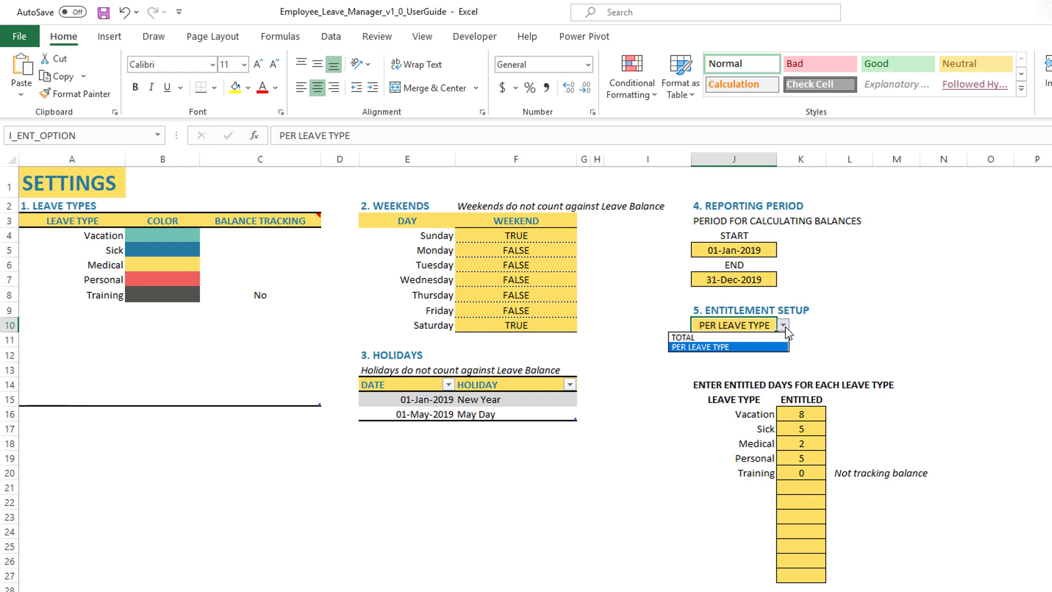
pyautogui.press('Escape')
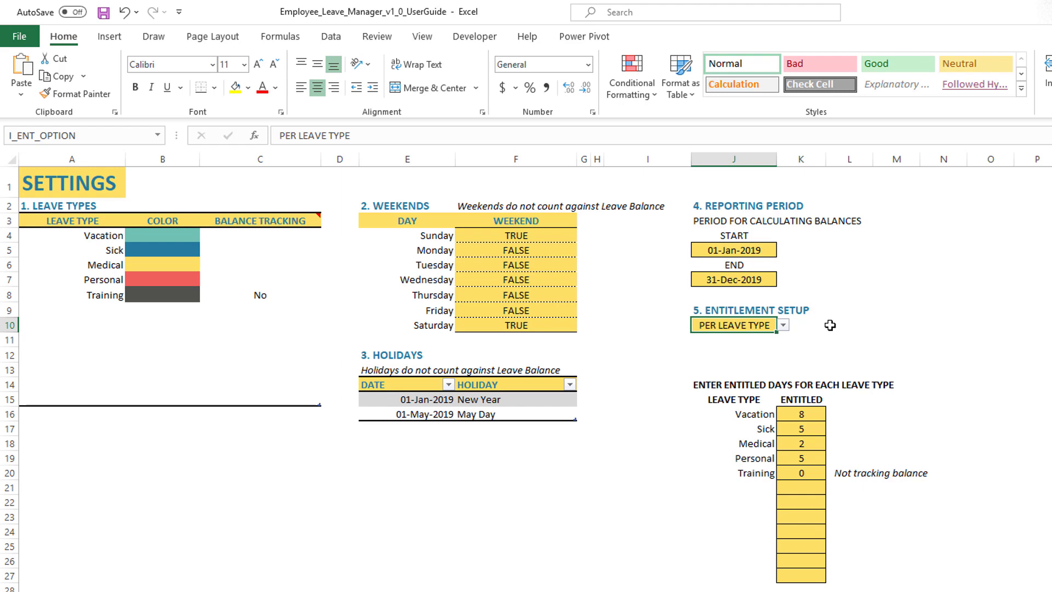